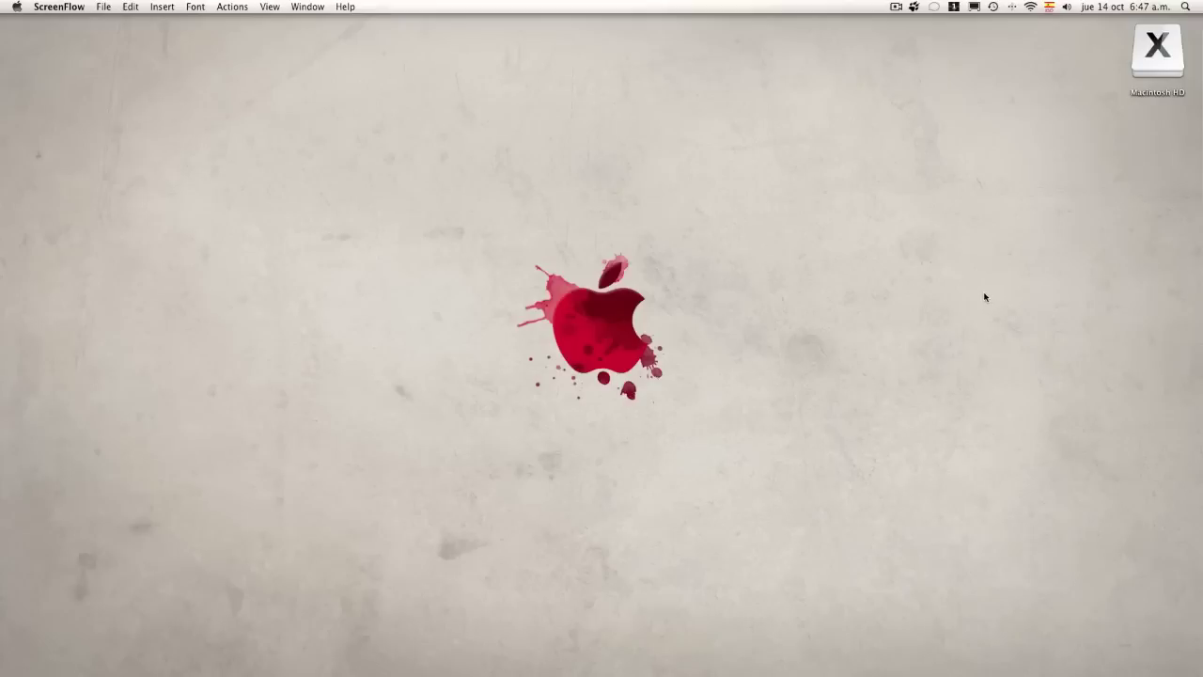
Create a burn folder with its default name in the home folder in Finder and open it.
mouse_move(1196, 201)
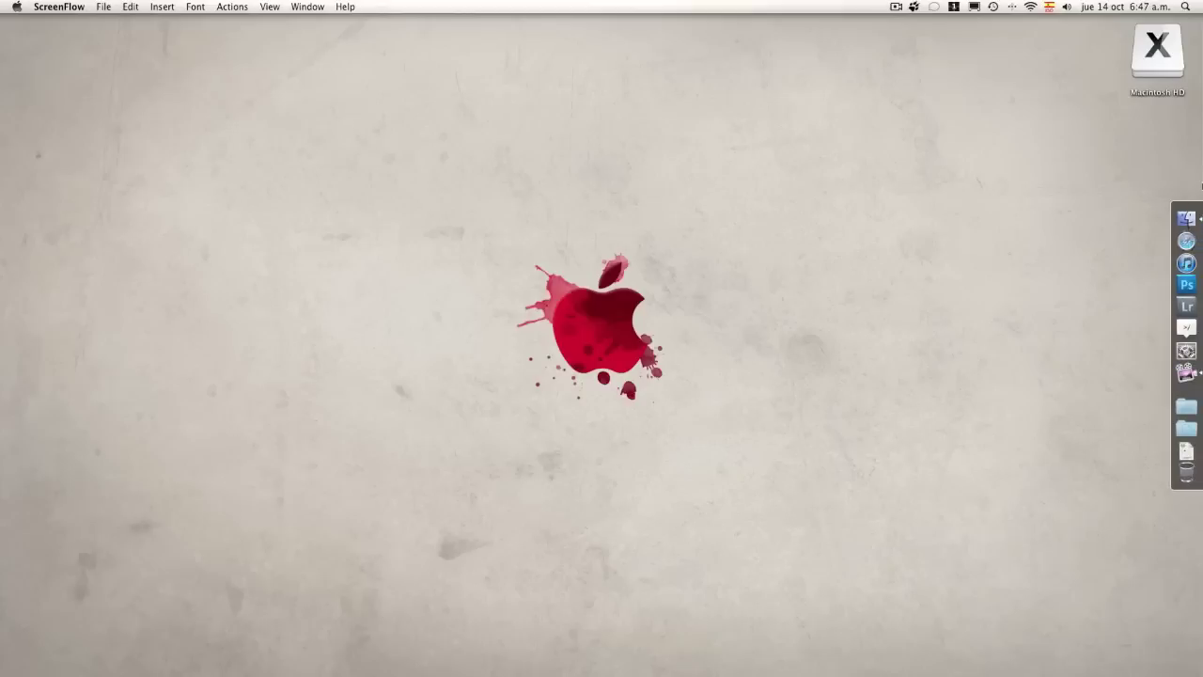
left_click(1186, 218)
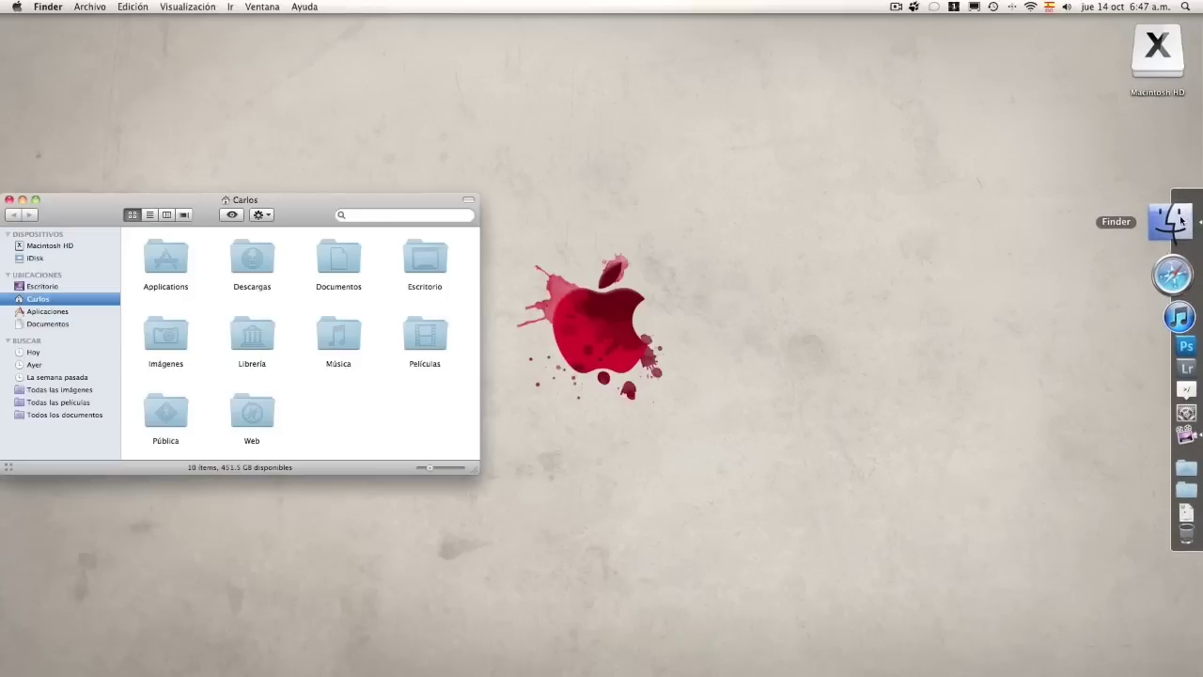
left_click_drag(83, 214, 89, 214)
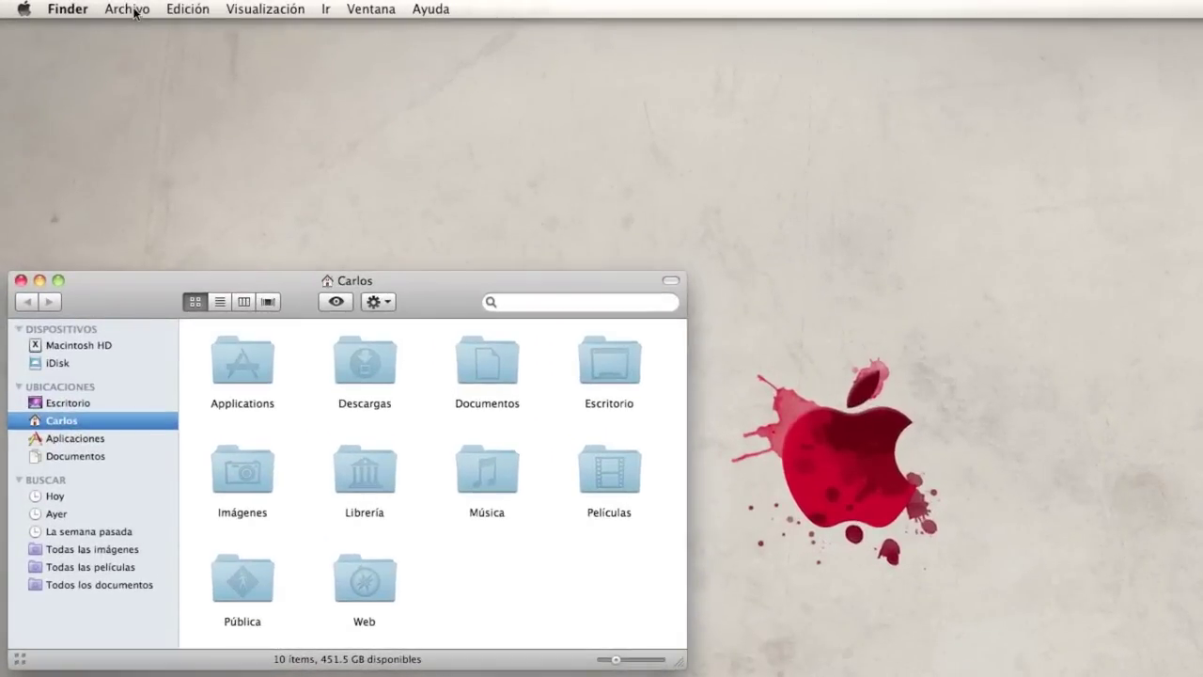
left_click(134, 11)
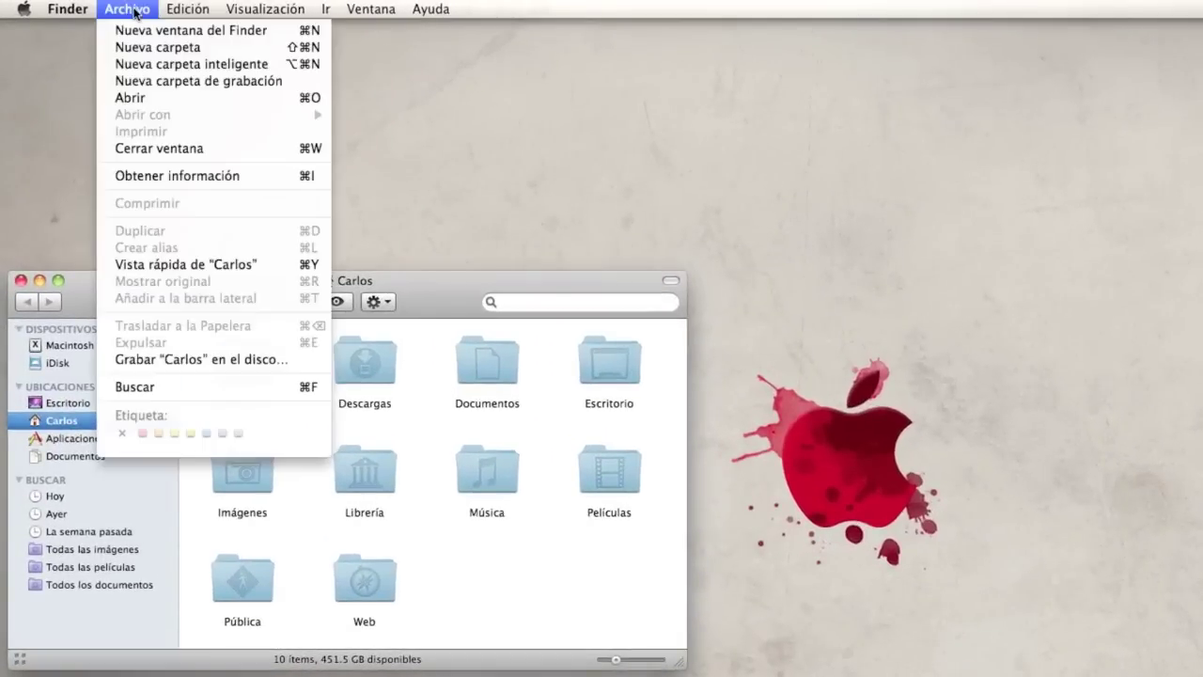
left_click(138, 81)
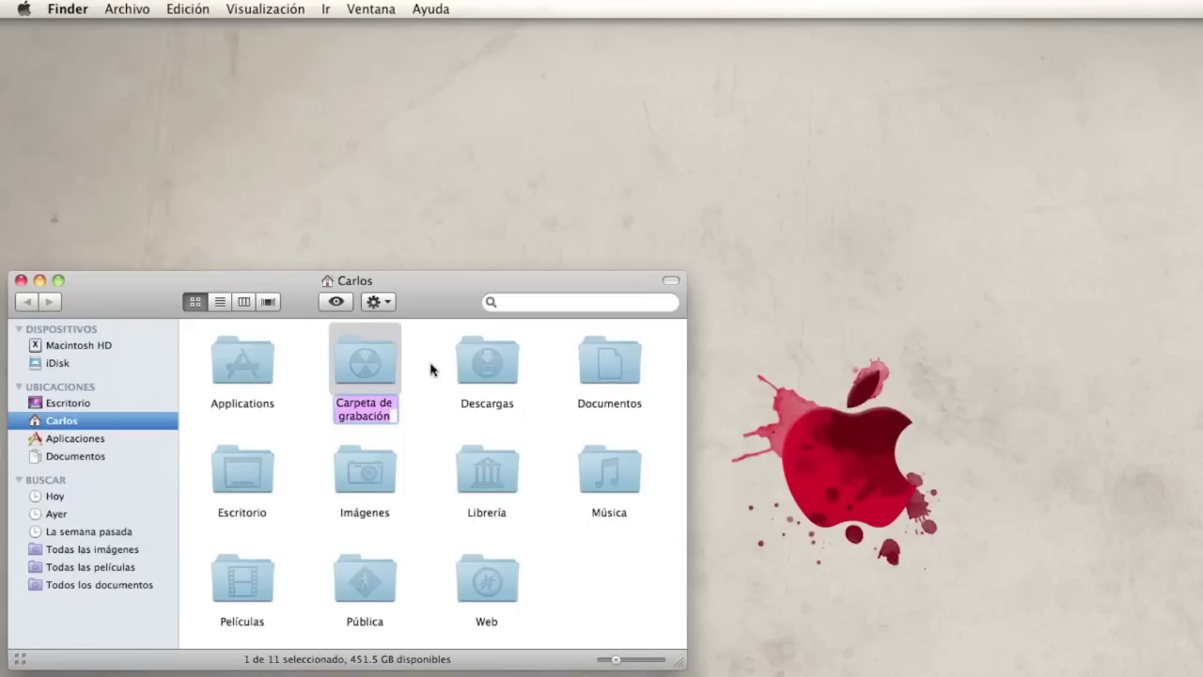
key("Return")
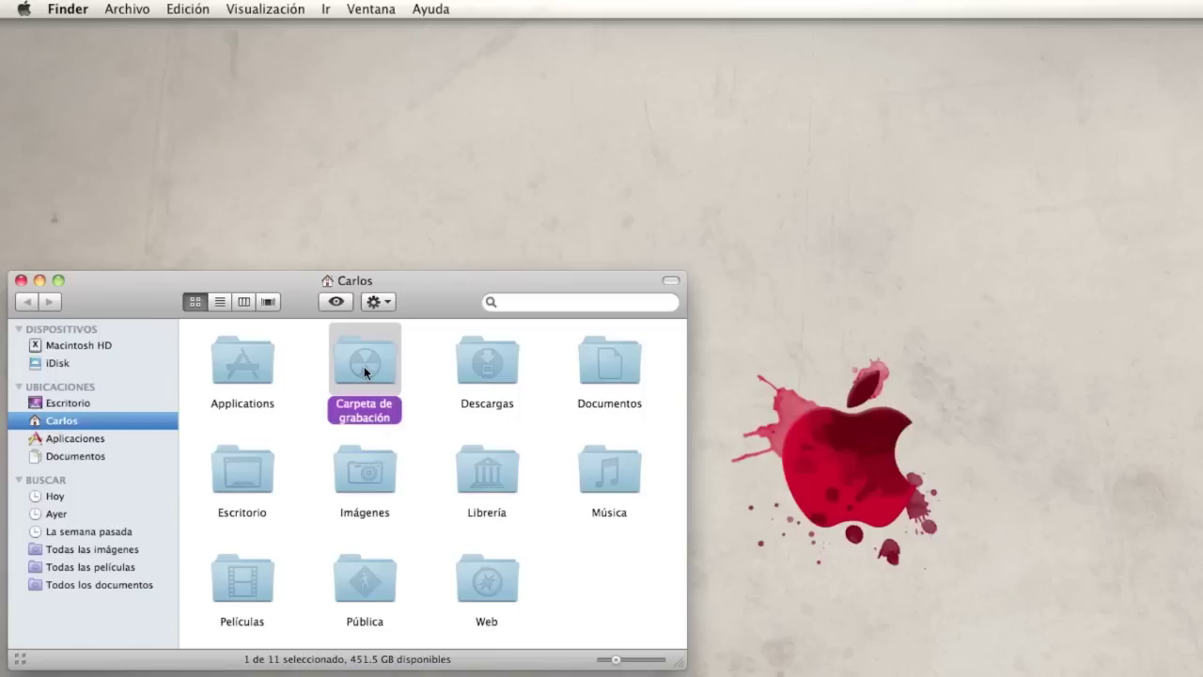
double_click(365, 372)
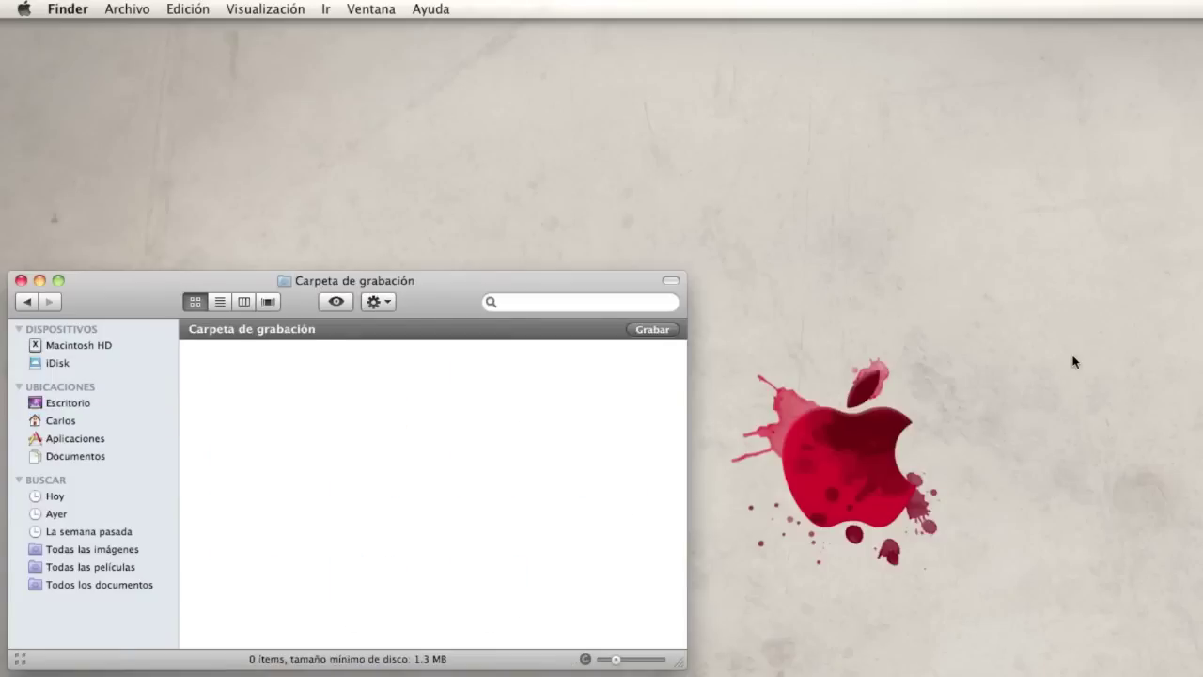
right_click(329, 440)
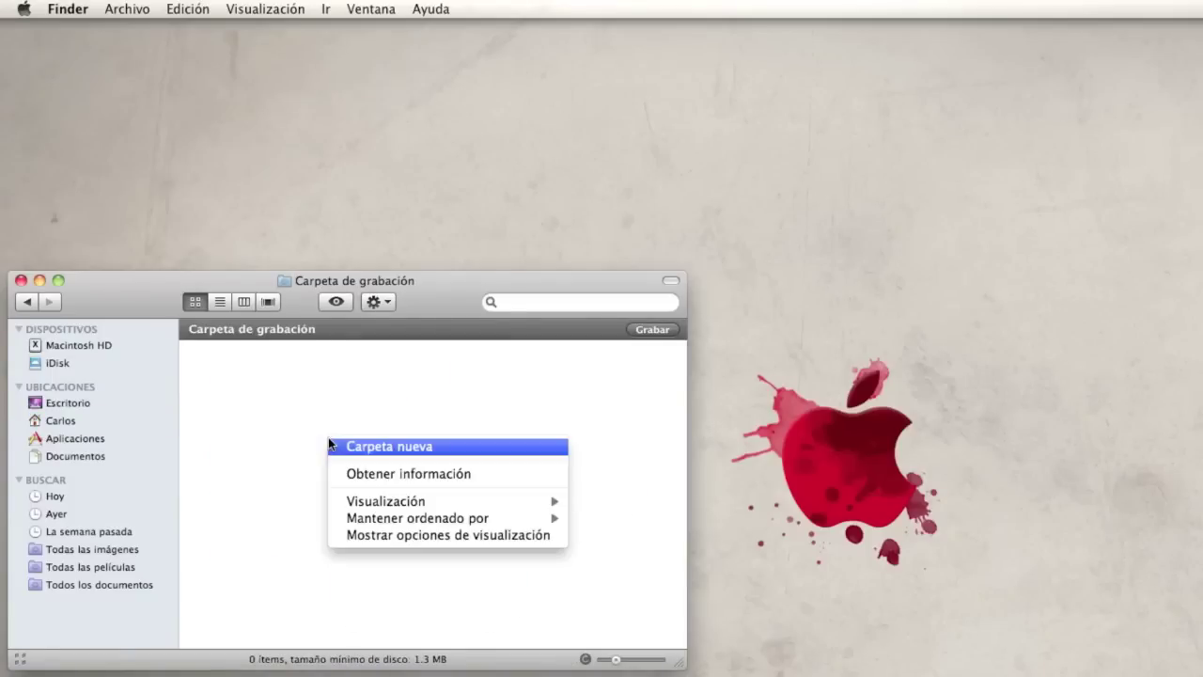
left_click(285, 435)
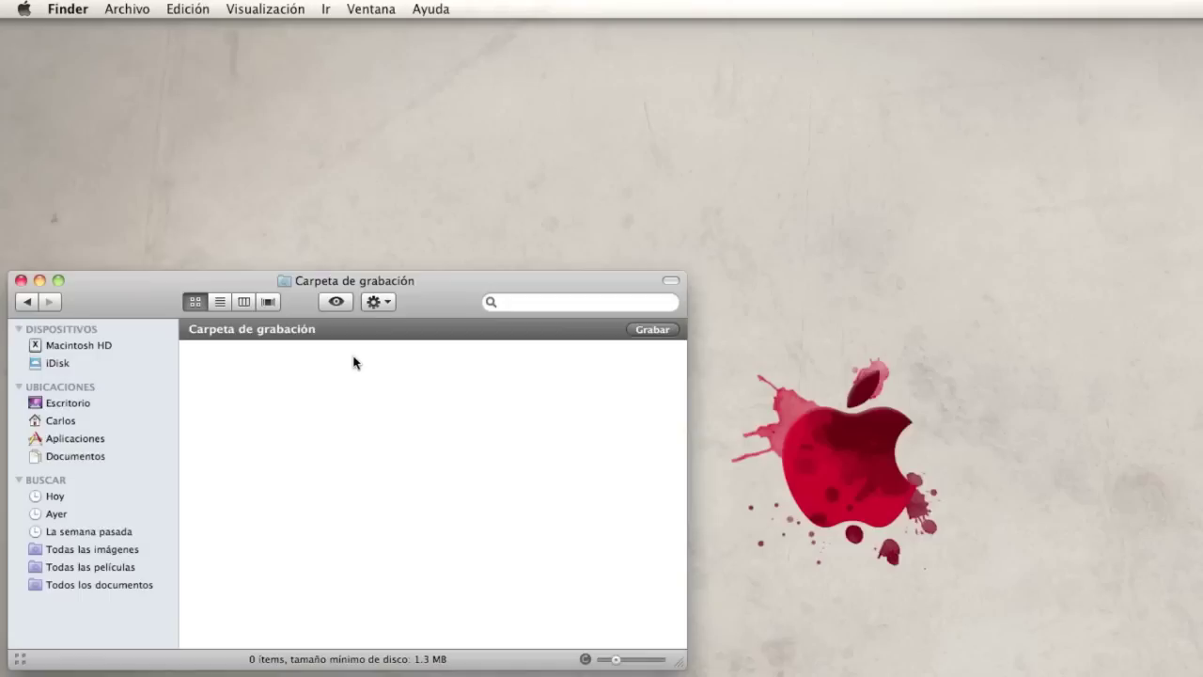
Move the burn folder from the home folder to the Trash and close the Finder window.
left_click_drag(134, 300, 131, 296)
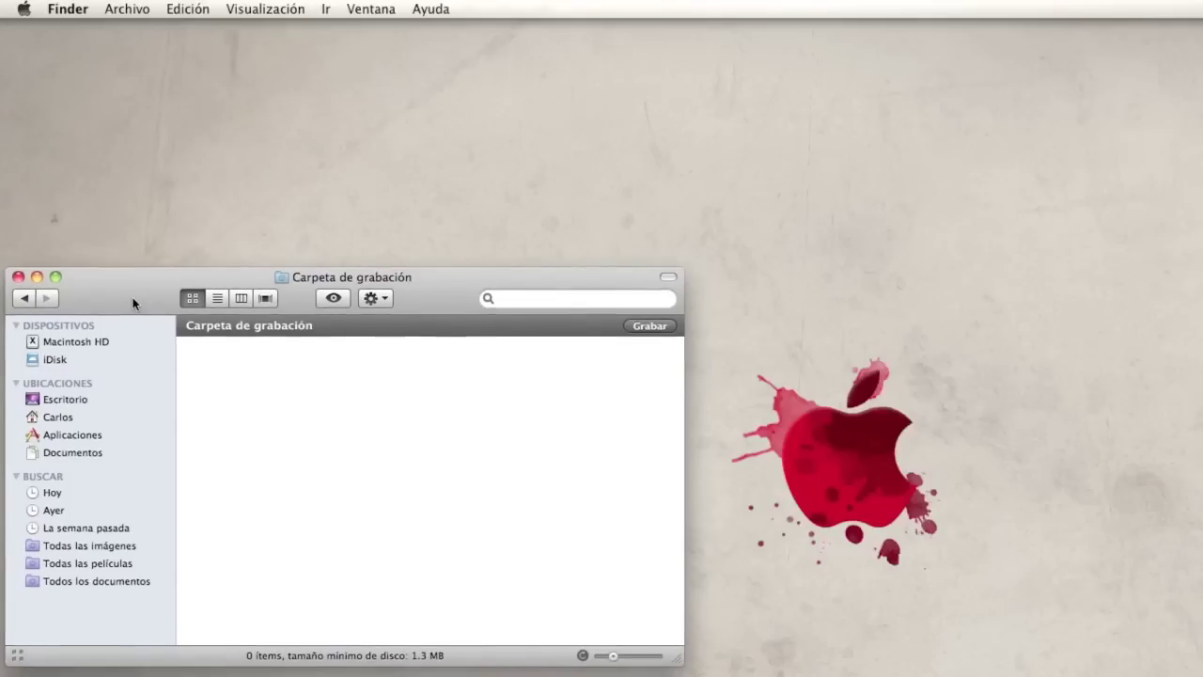
left_click(21, 297)
left_click(359, 362)
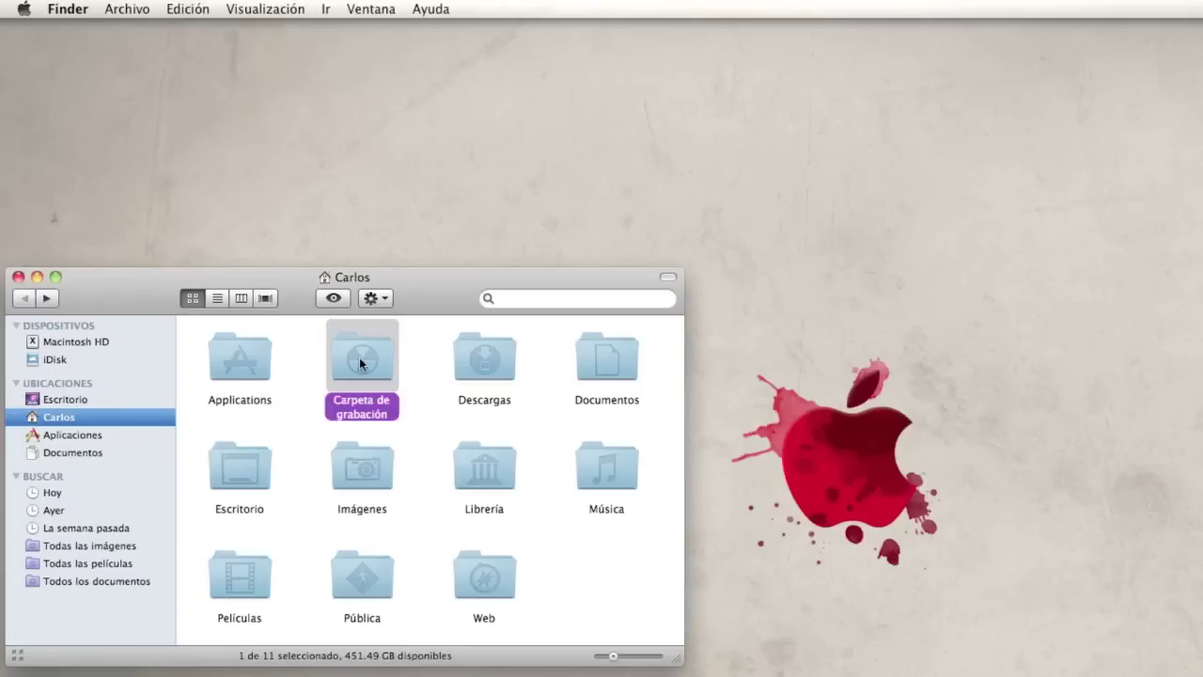
key("super+BackSpace")
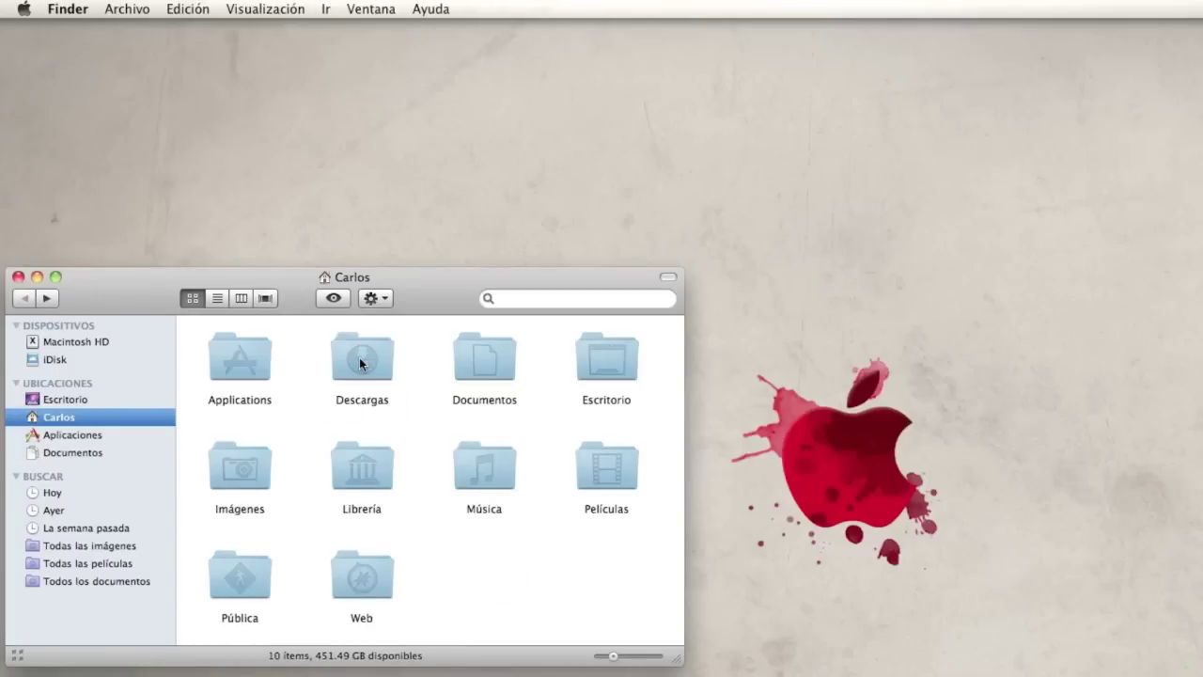
left_click(17, 278)
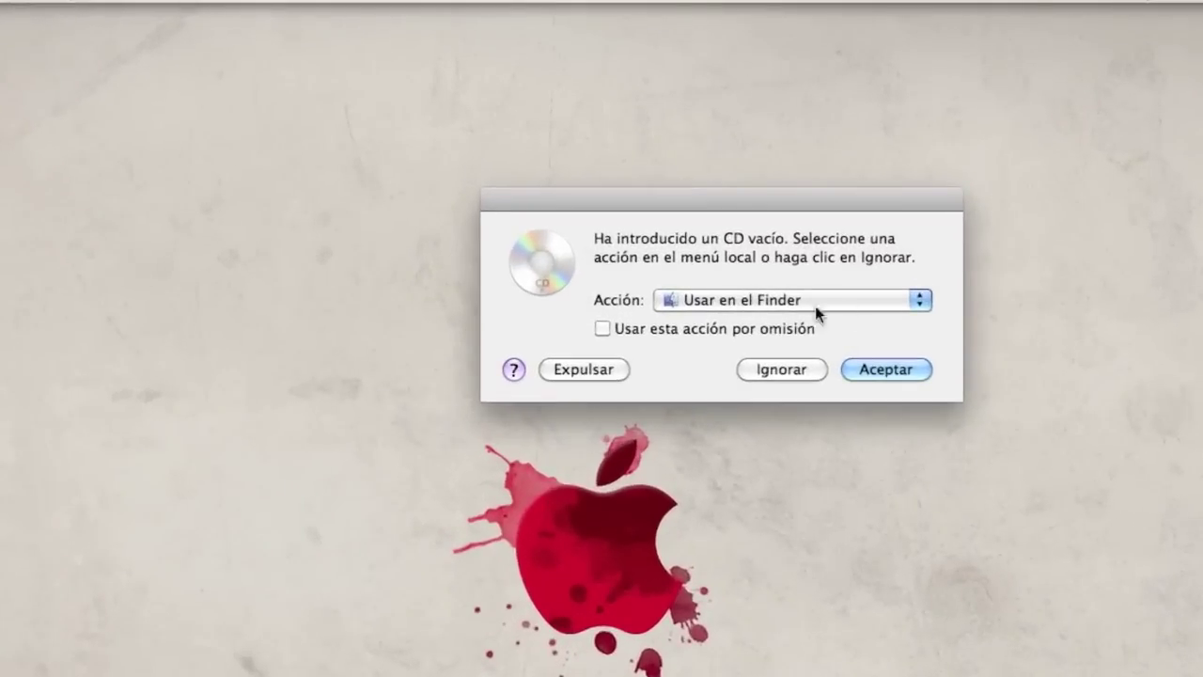
Accept the inserted blank CD with the action "Usar en el Finder".
left_click(918, 301)
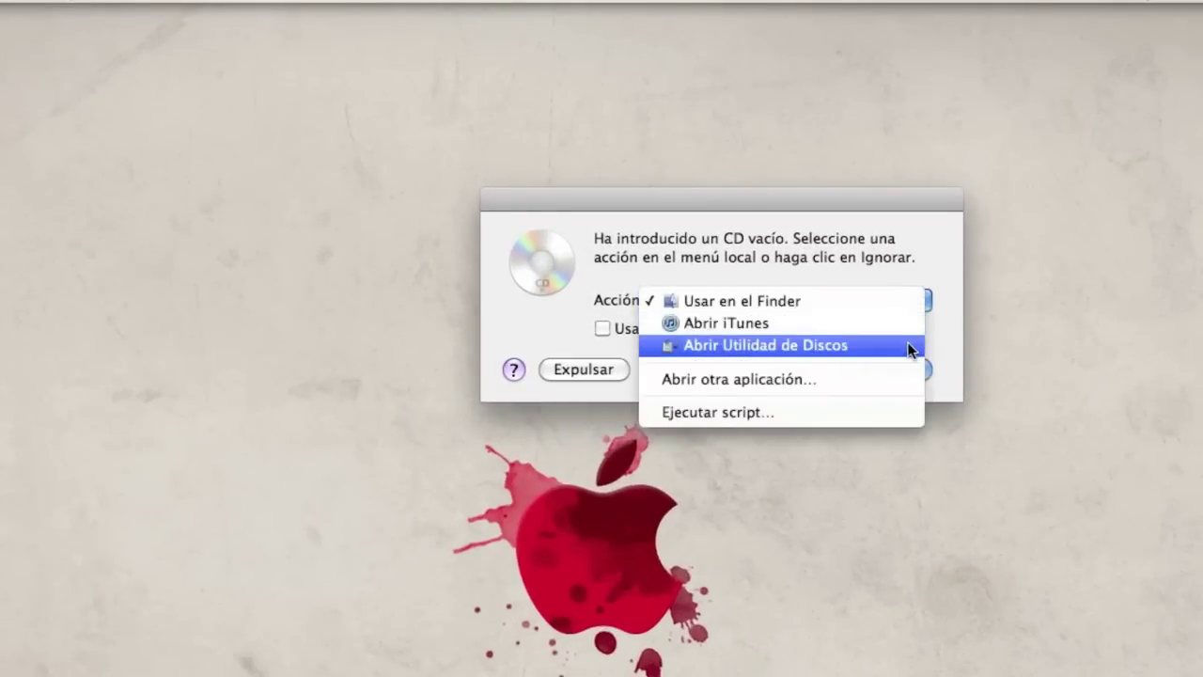
left_click(903, 250)
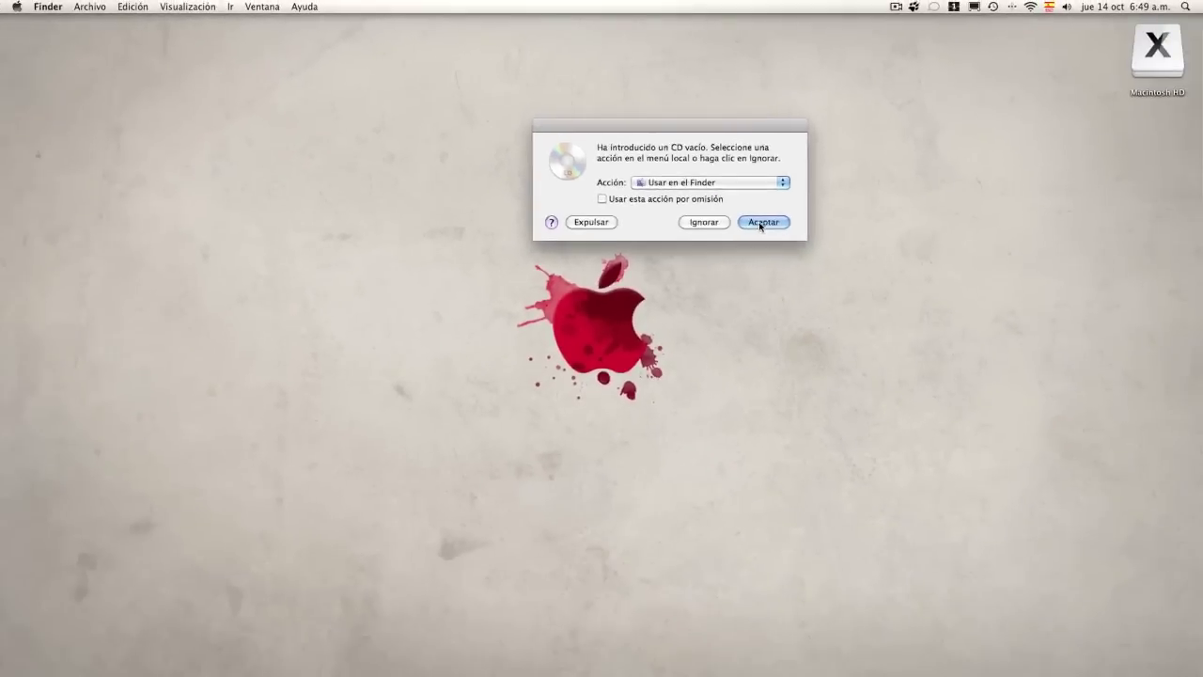
left_click(886, 368)
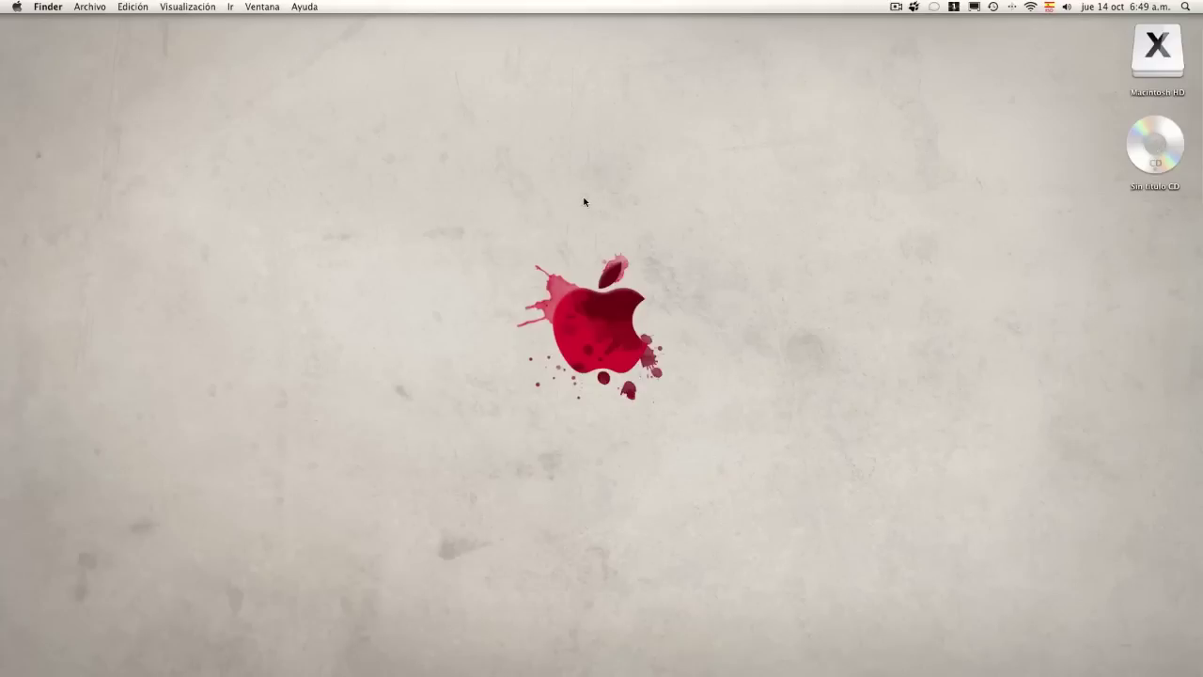
Open the blank CD "Sin título CD" in a Finder window and try its burn command.
left_click(46, 6)
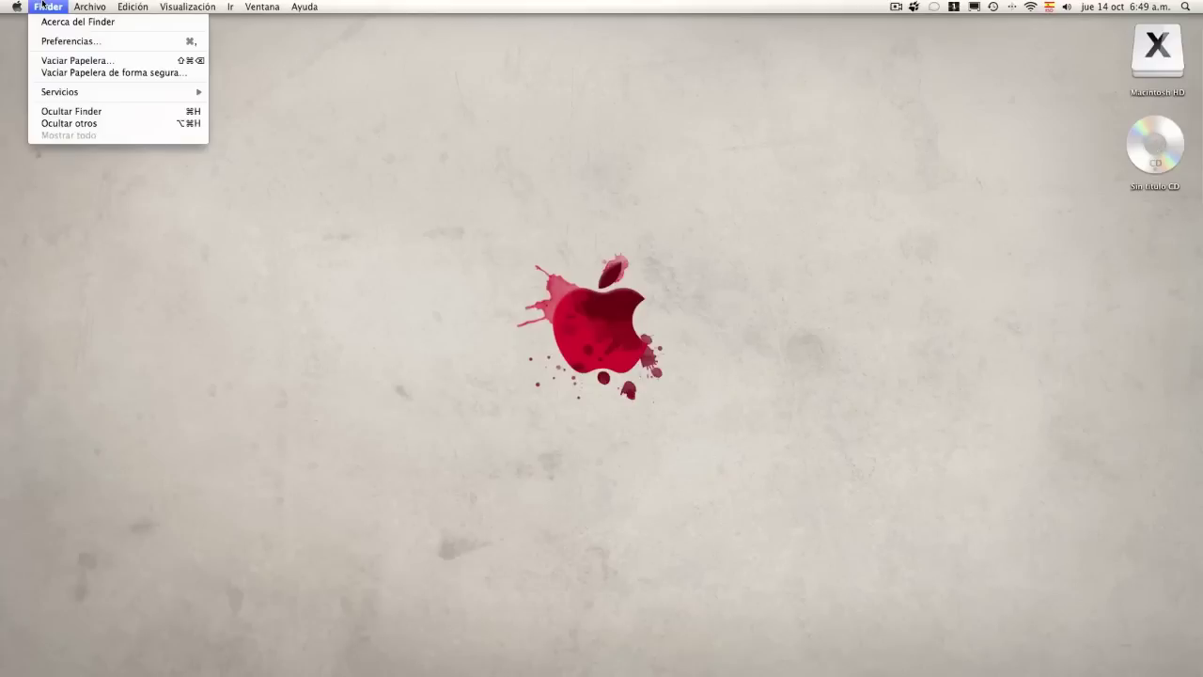
left_click(46, 6)
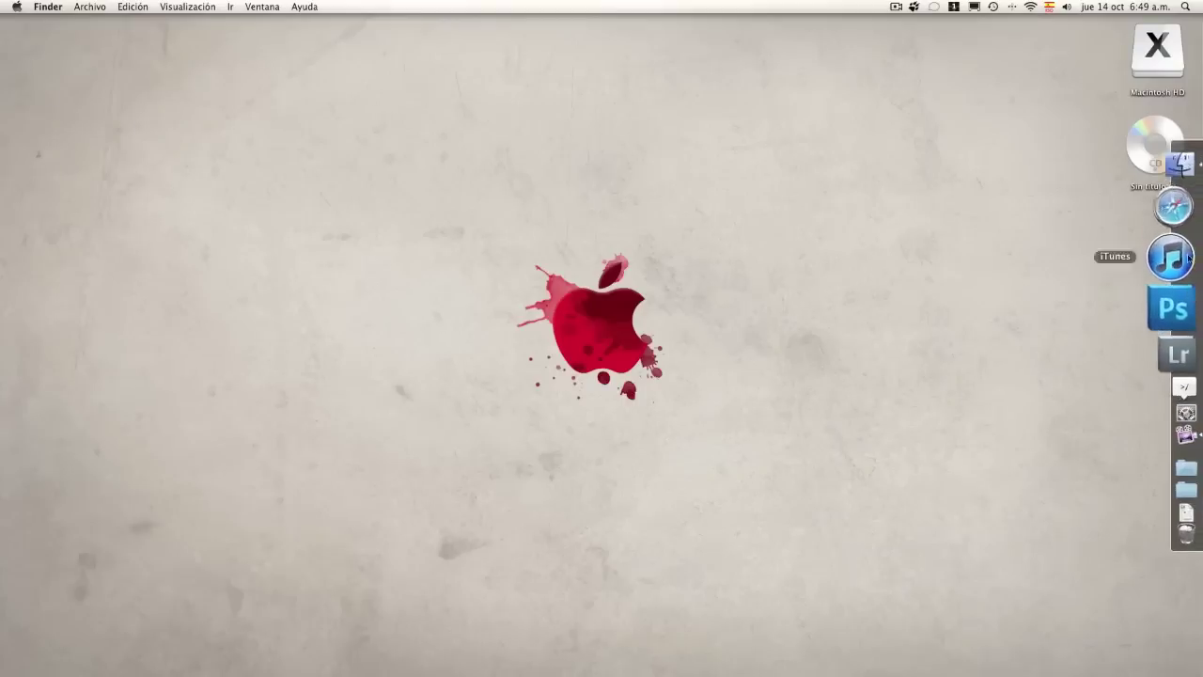
left_click(1171, 205)
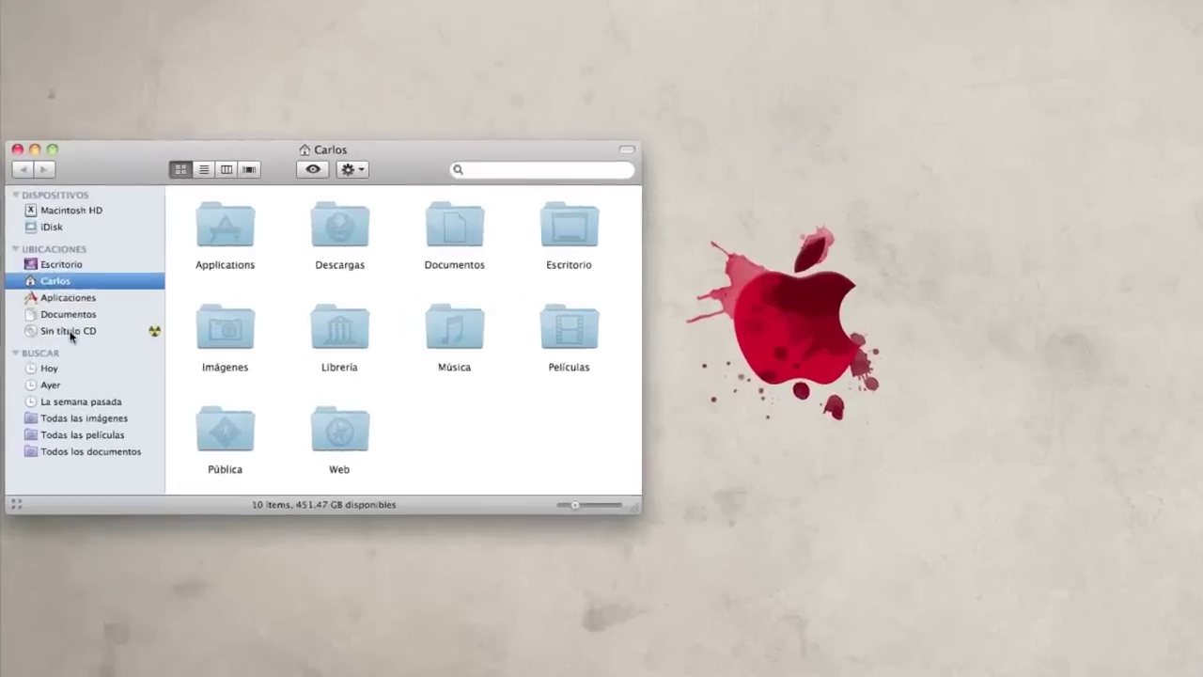
left_click(52, 335)
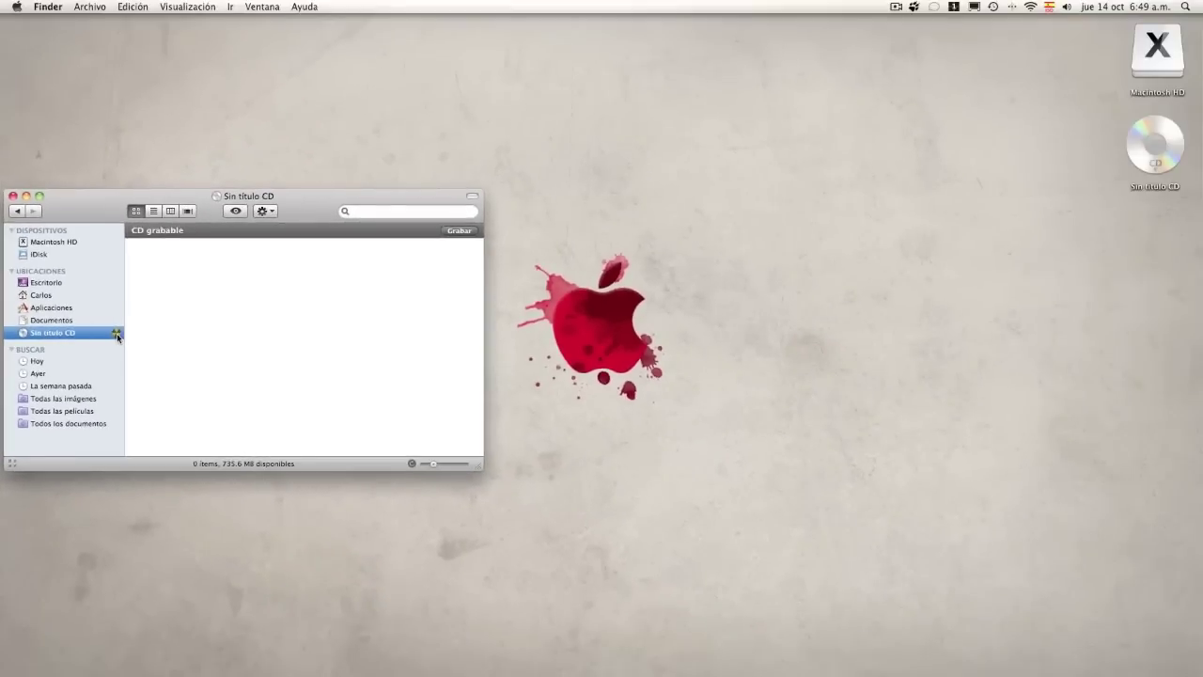
left_click(116, 334)
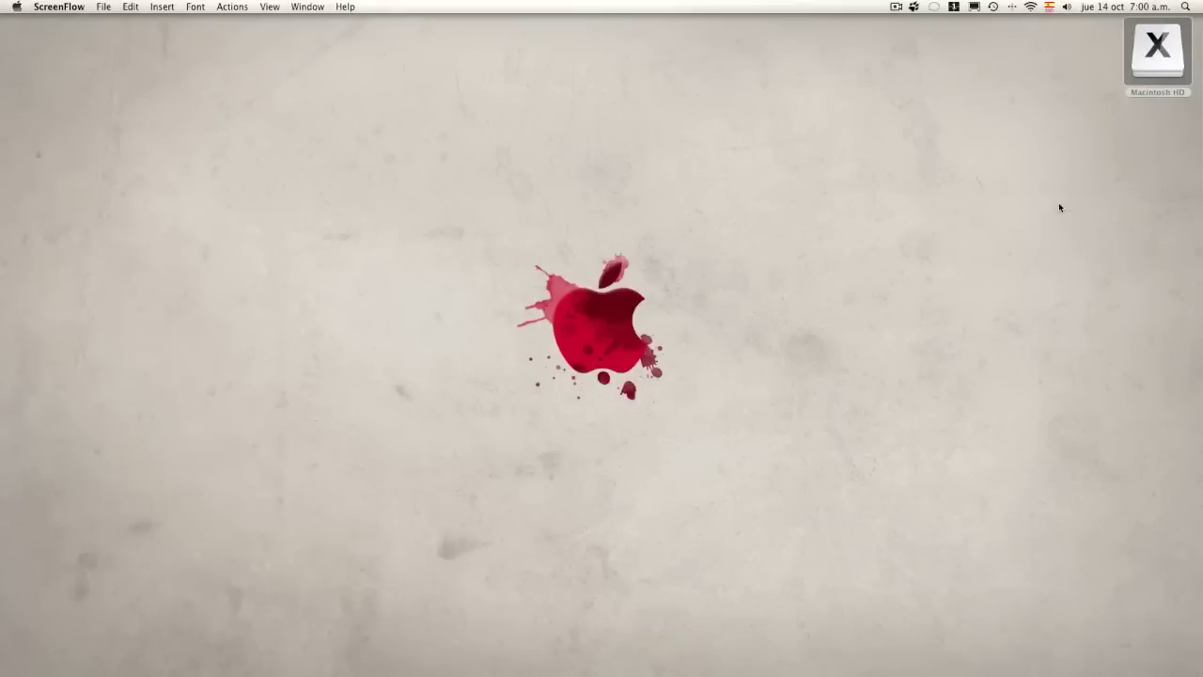
Switch to iTunes and display the music library with no song selected.
mouse_move(1199, 240)
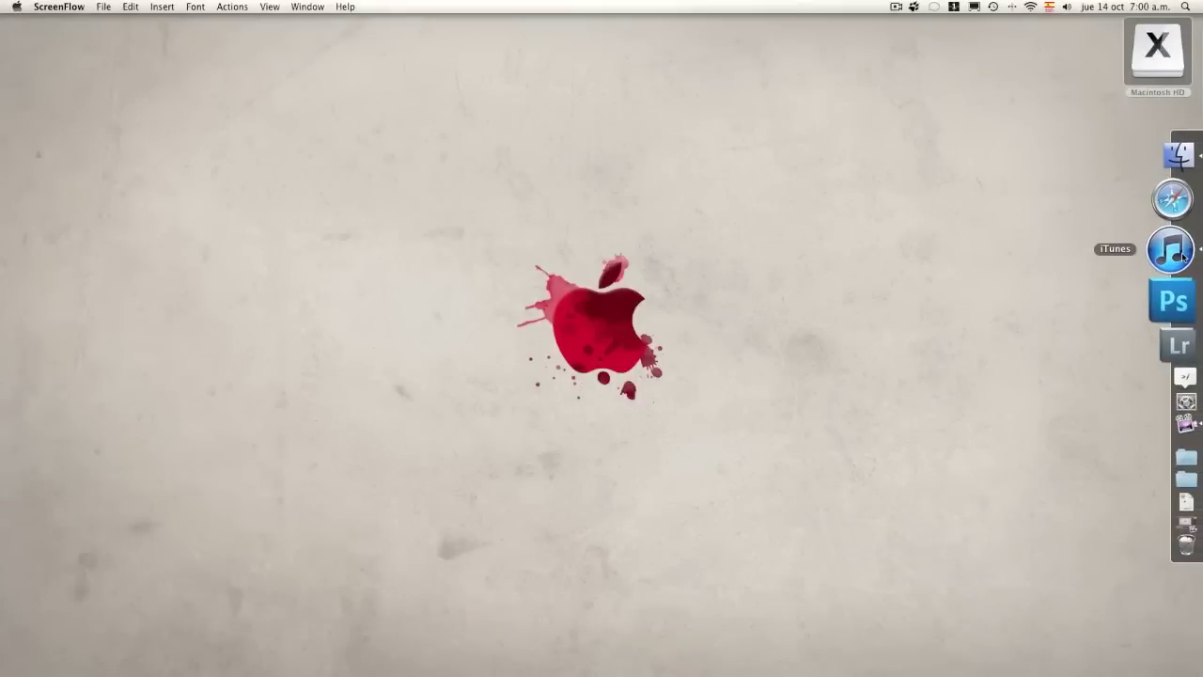
left_click(1183, 256)
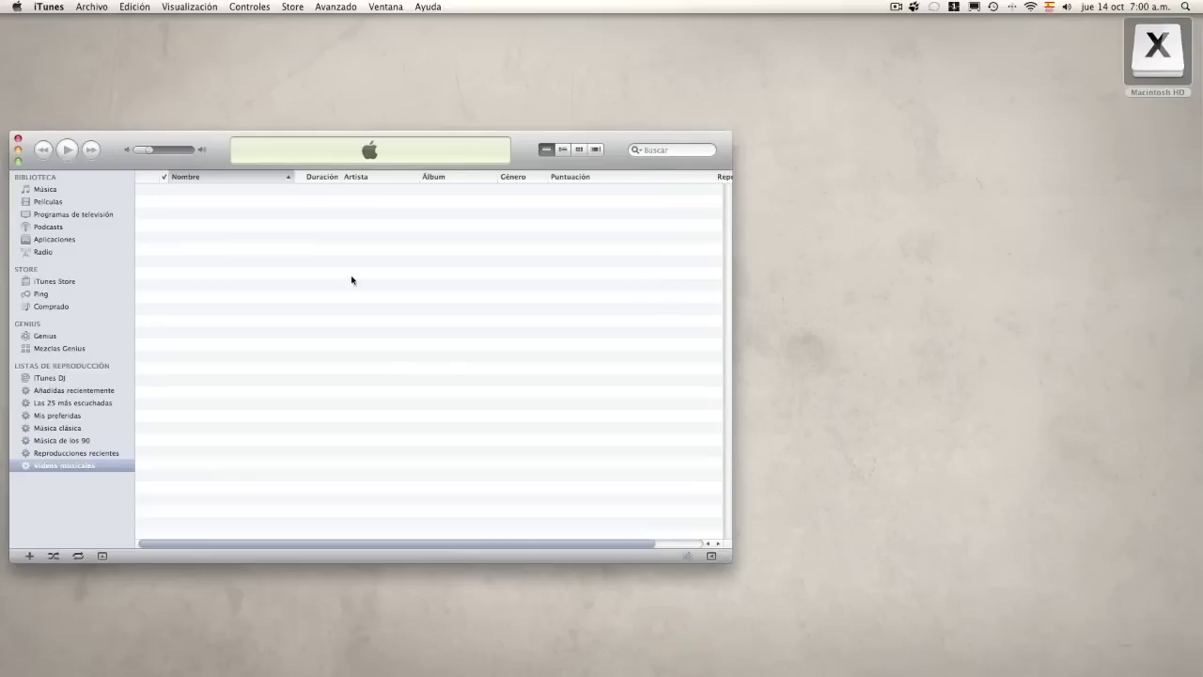
left_click(49, 190)
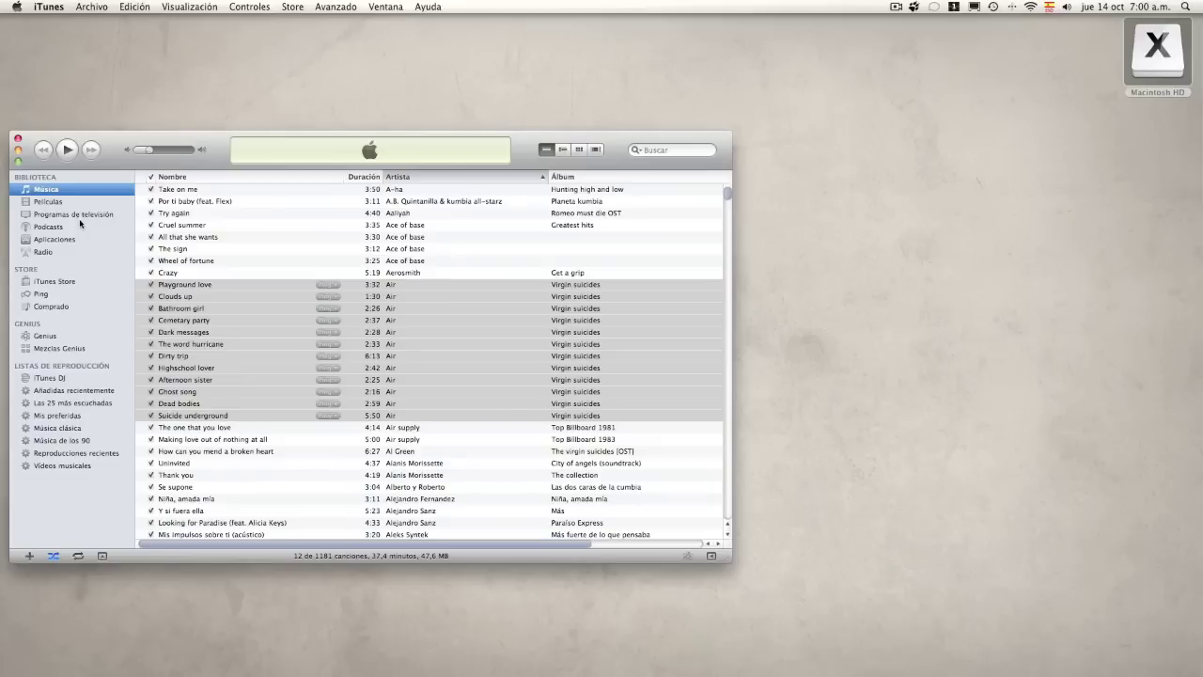
left_click(188, 429)
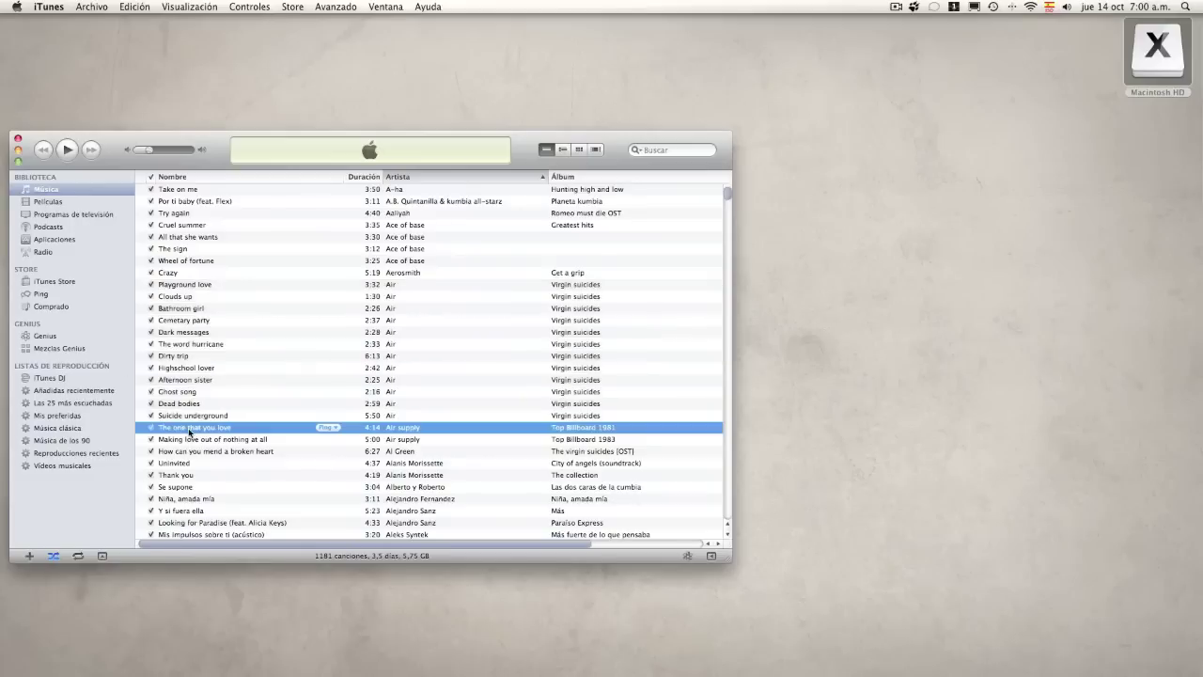
left_click(24, 527)
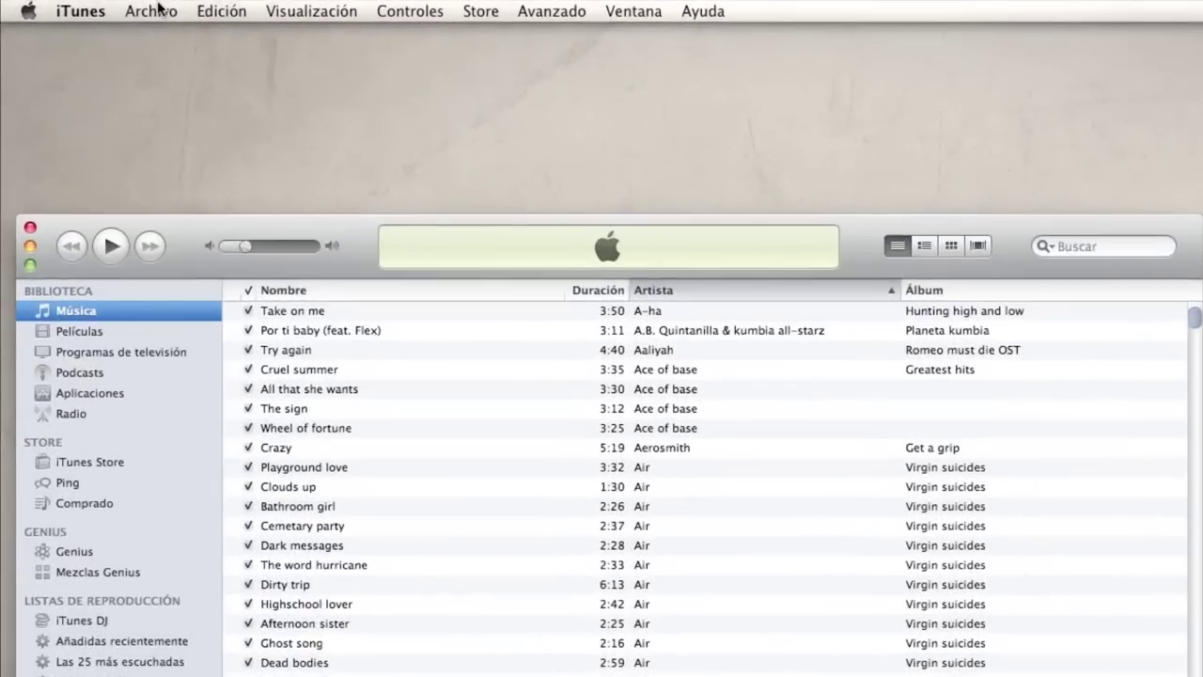
Create a new playlist named "Grabar".
left_click(94, 9)
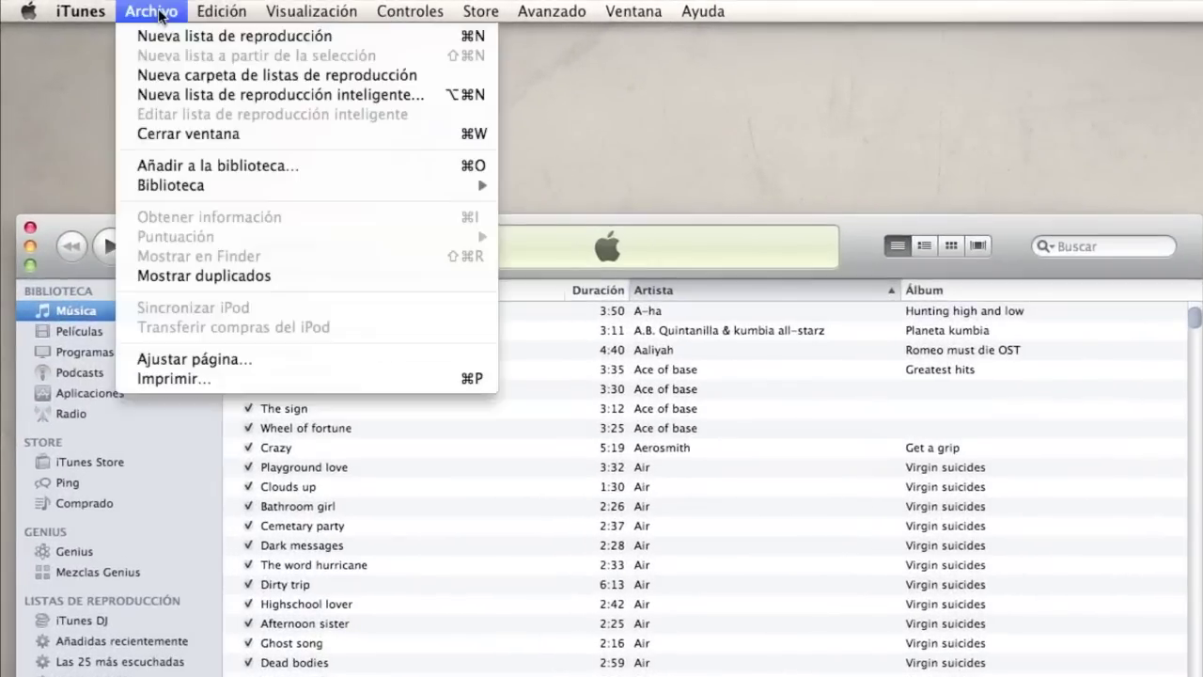
left_click(162, 35)
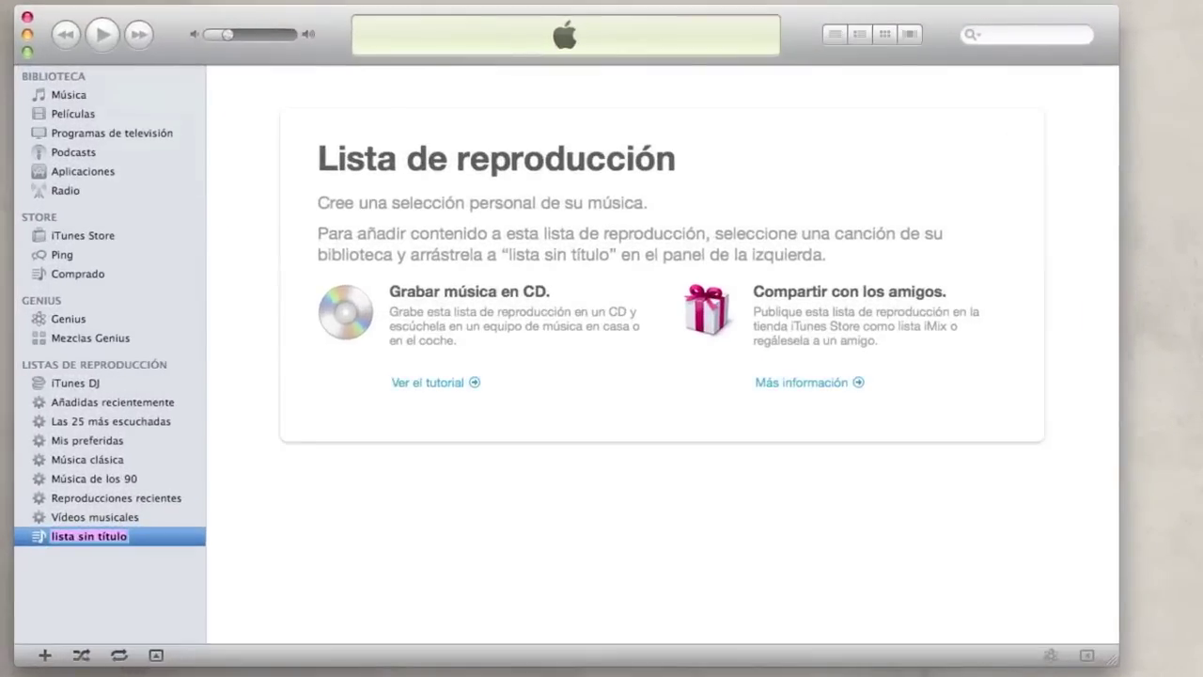
type("Grabar")
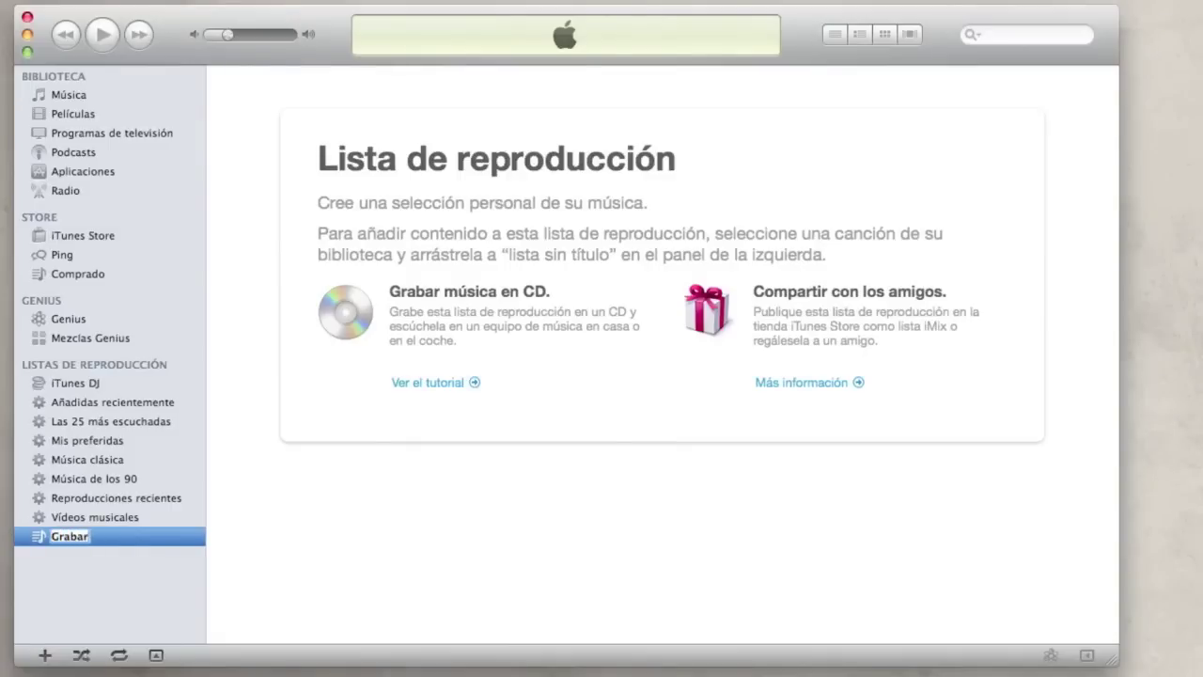
key("Return")
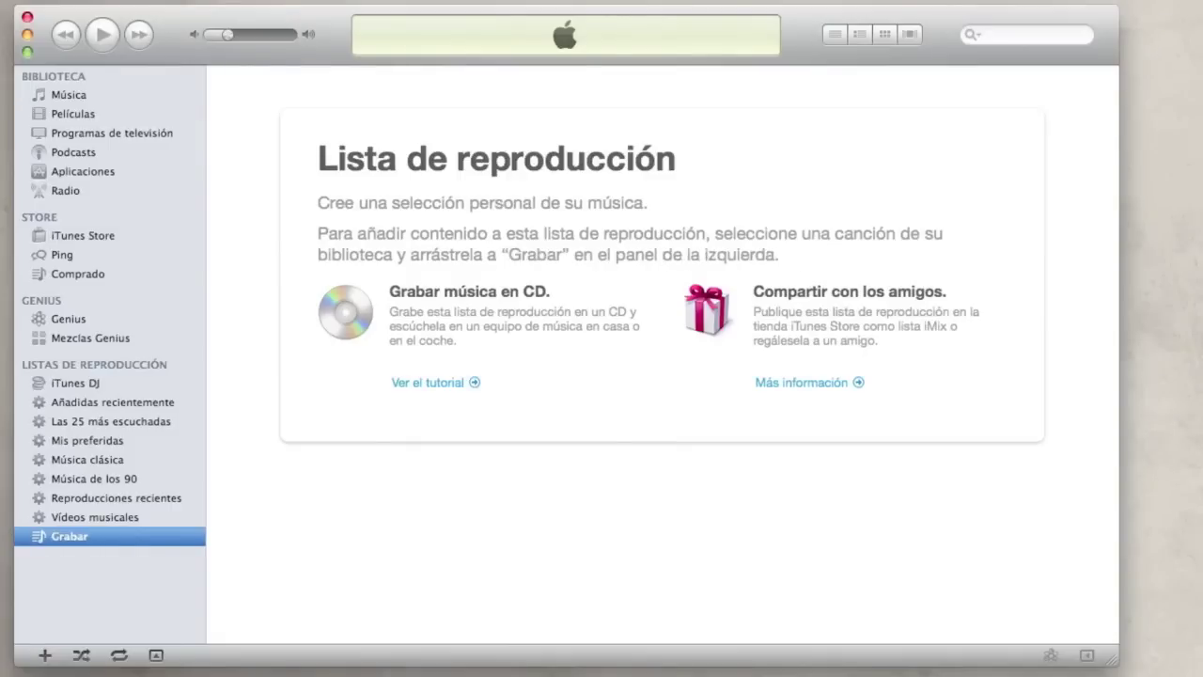
Add the ten library songs from "I'm a rainbow too" through "No me importa nada" to the Grabar playlist and open that playlist.
left_click(70, 96)
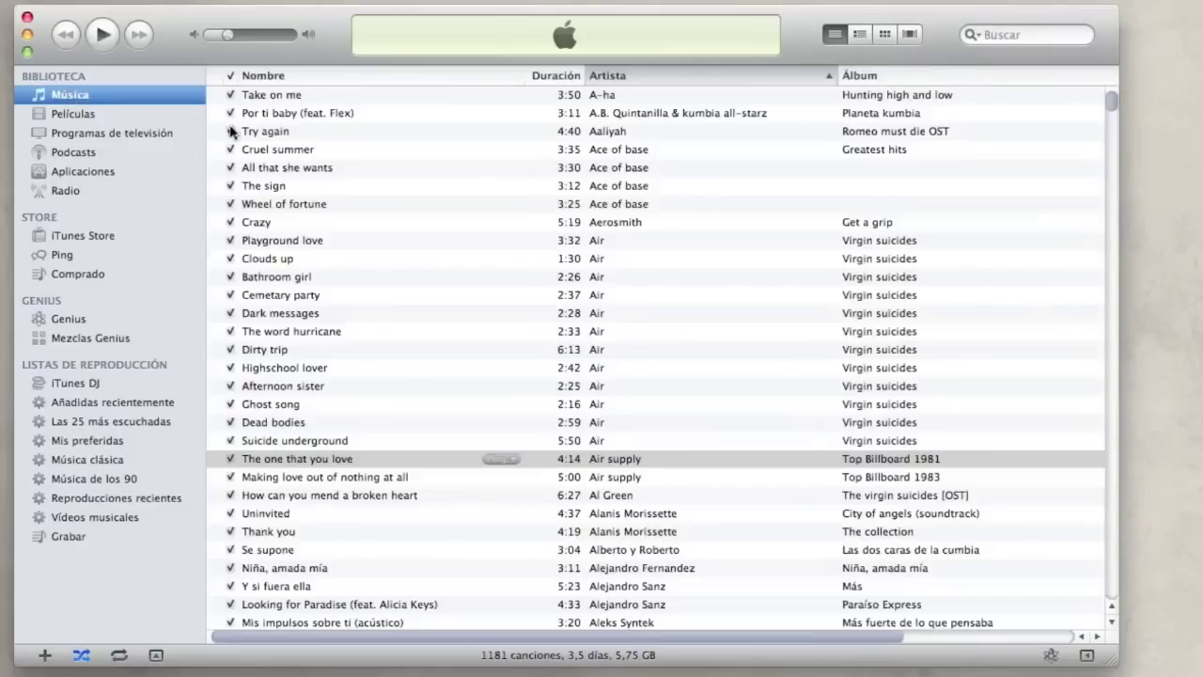
scroll(296, 197, "down", 20)
left_click(297, 192)
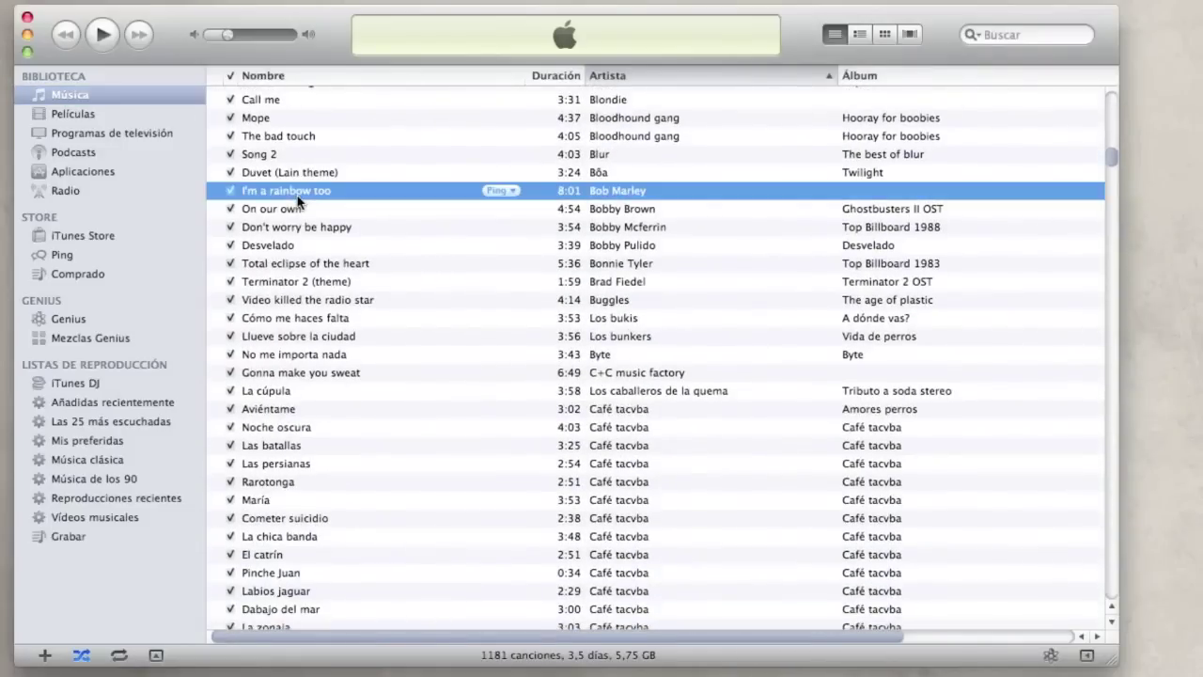
key("shift+Down")
key("shift+Down")
key("shift+Down")
key("shift+Down")
key("shift+Down")
key("shift+Down")
key("shift+Down")
key("shift+Down")
key("shift+Down")
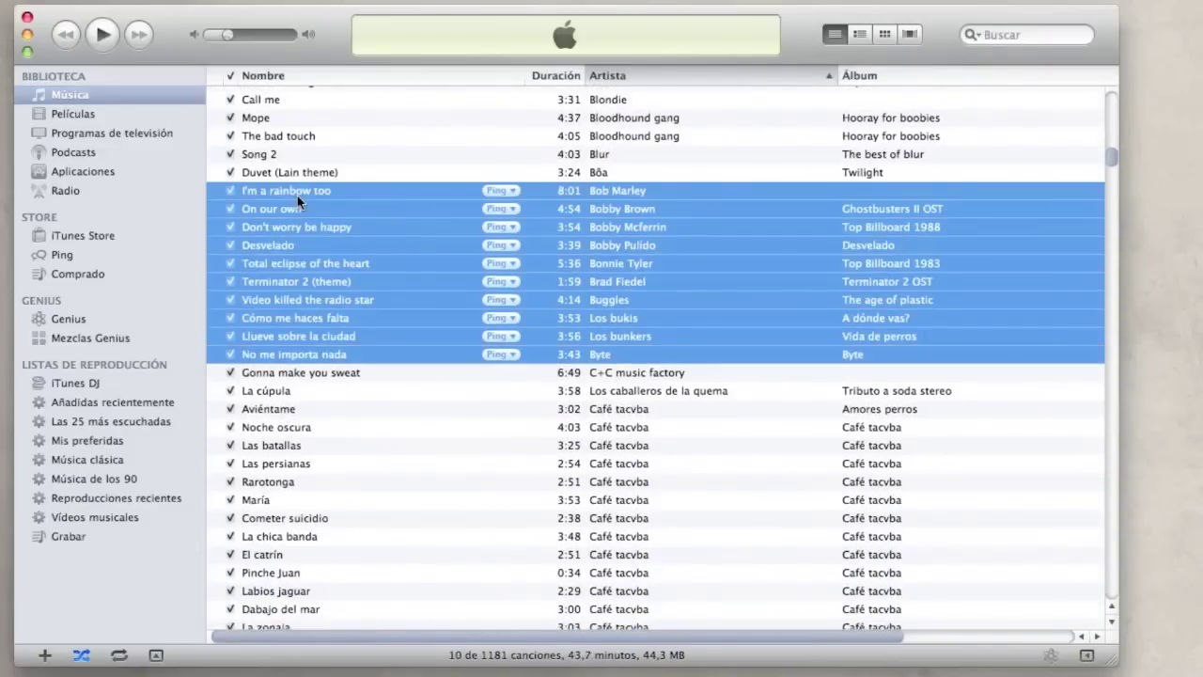
left_click_drag(273, 294, 77, 537)
left_click(76, 535)
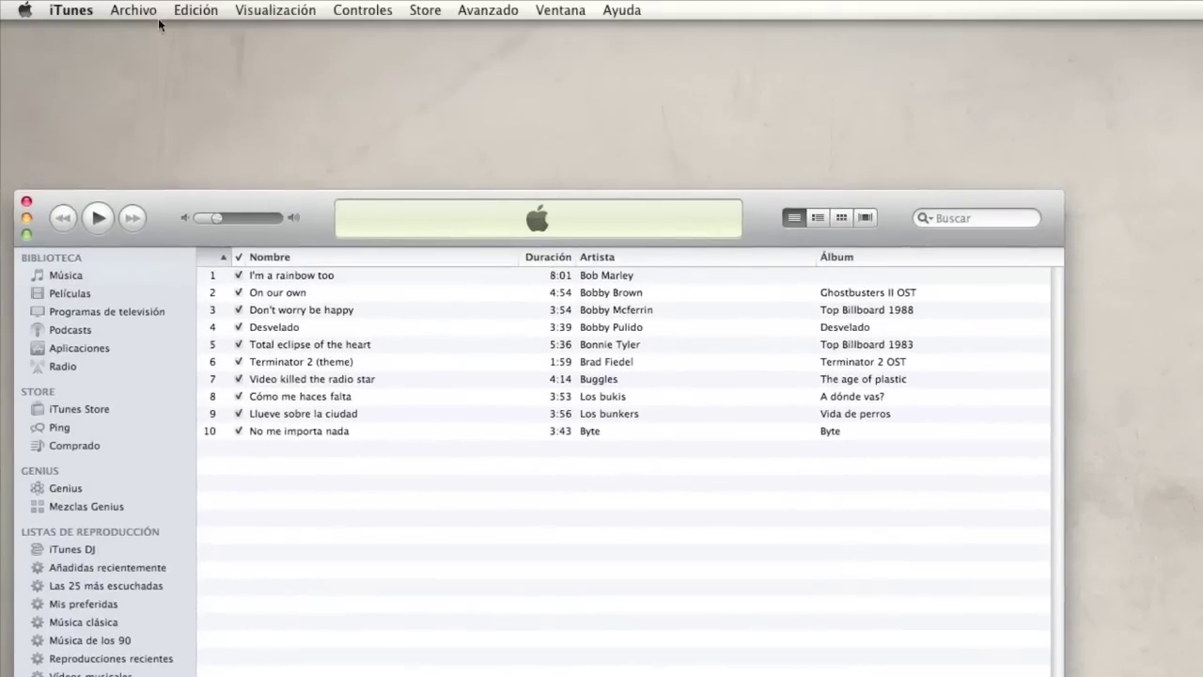
Open the disc burning settings for the Grabar playlist and keep the preferred speed at x4.
left_click(141, 9)
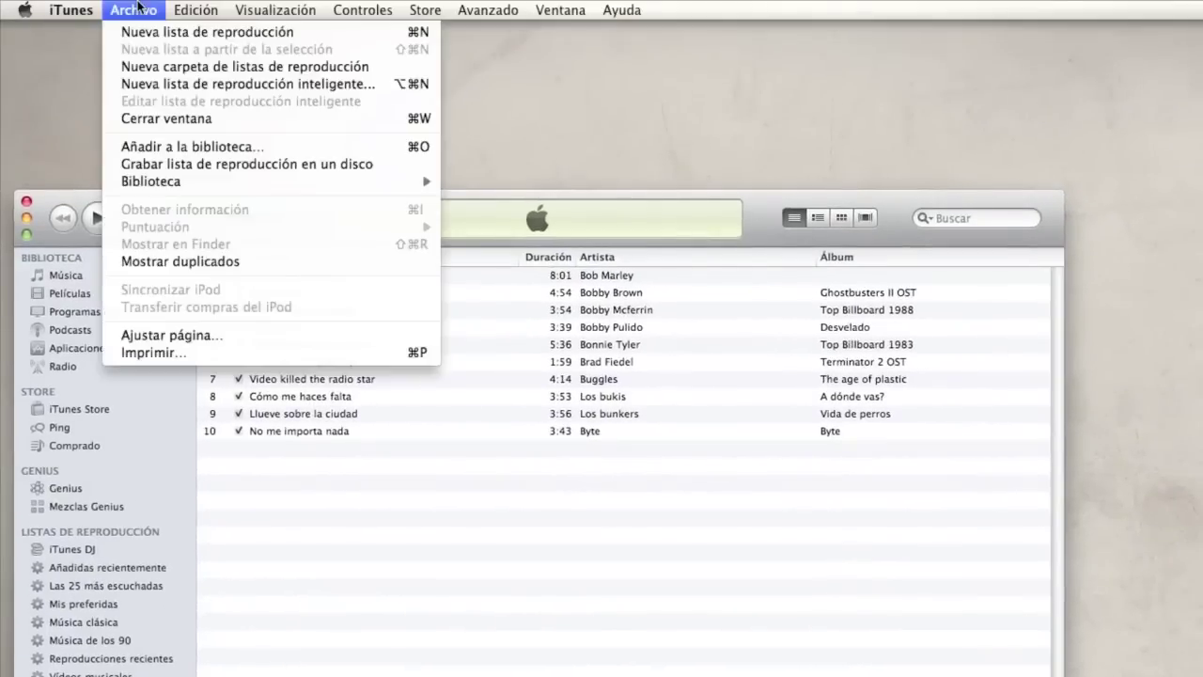
left_click(249, 167)
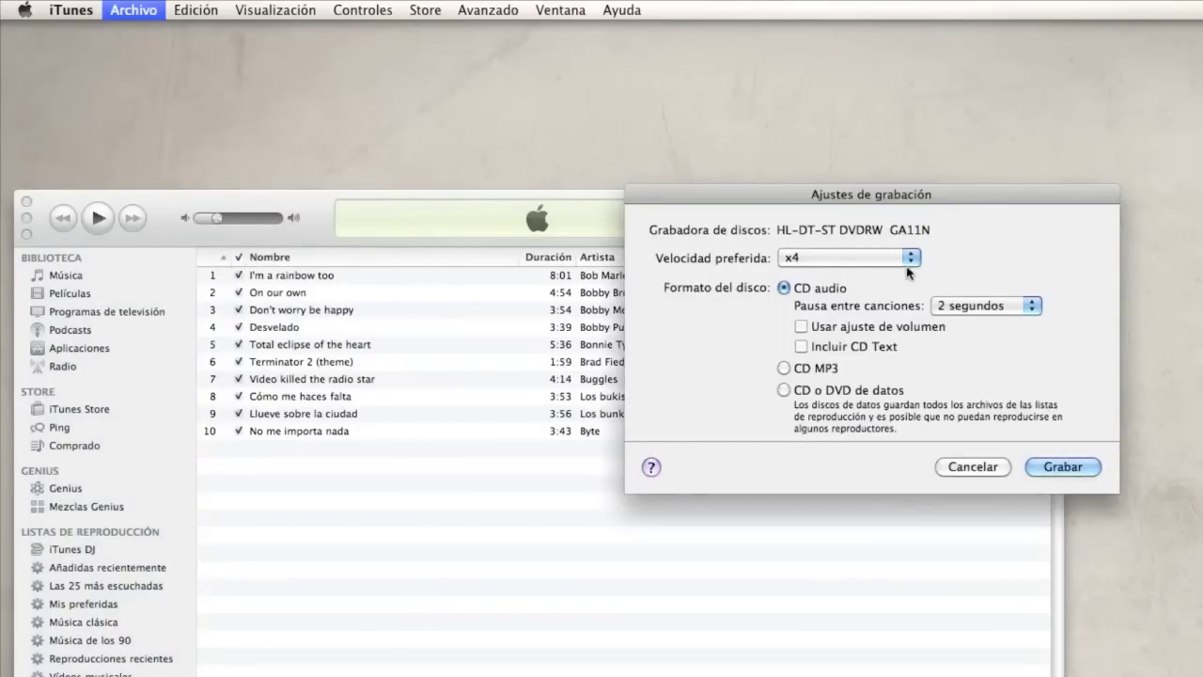
left_click(912, 264)
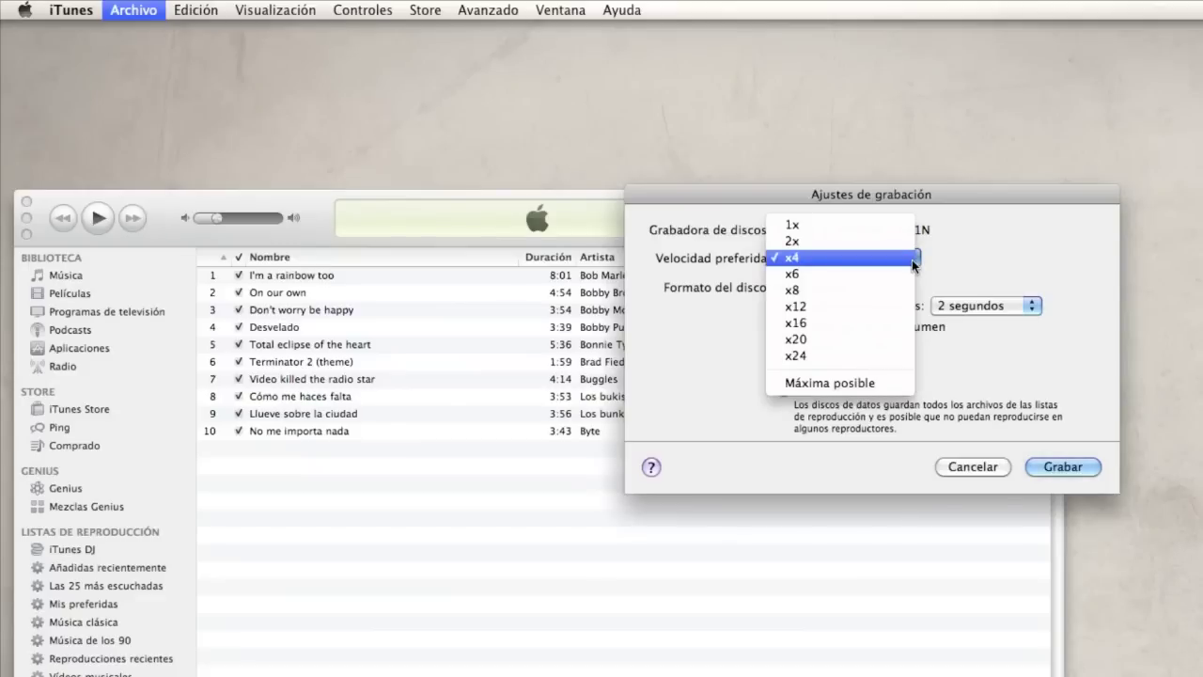
left_click(969, 267)
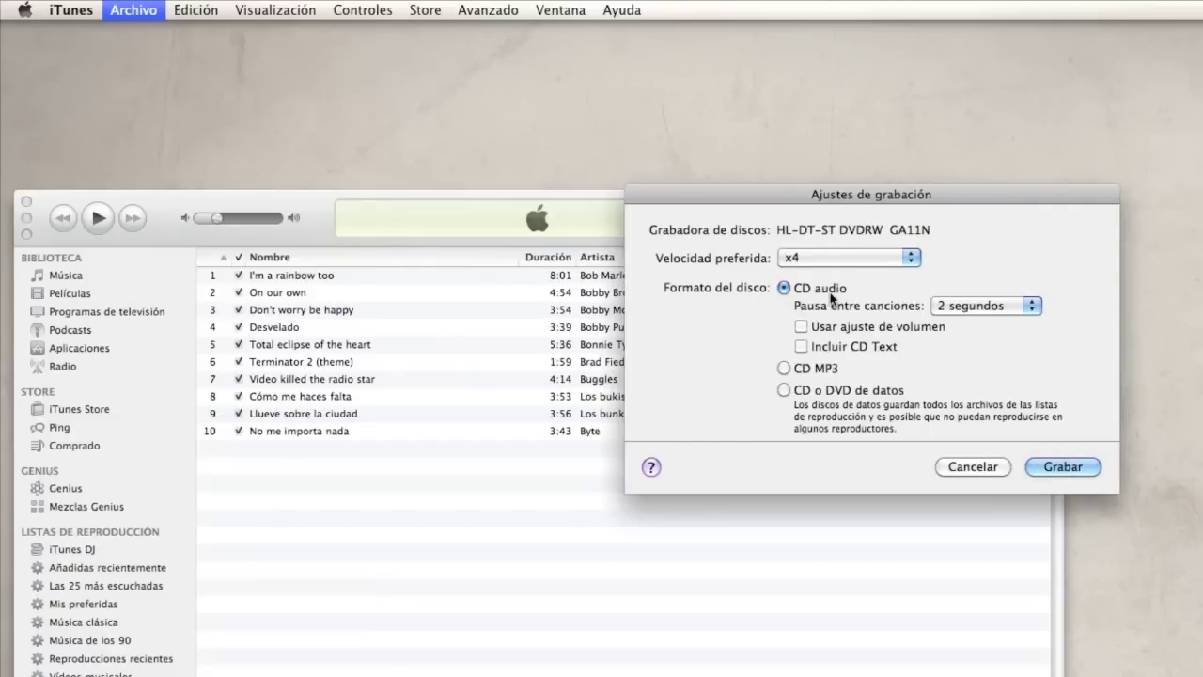
Try the available disc formats in the burning settings and choose CD MP3.
left_click(785, 369)
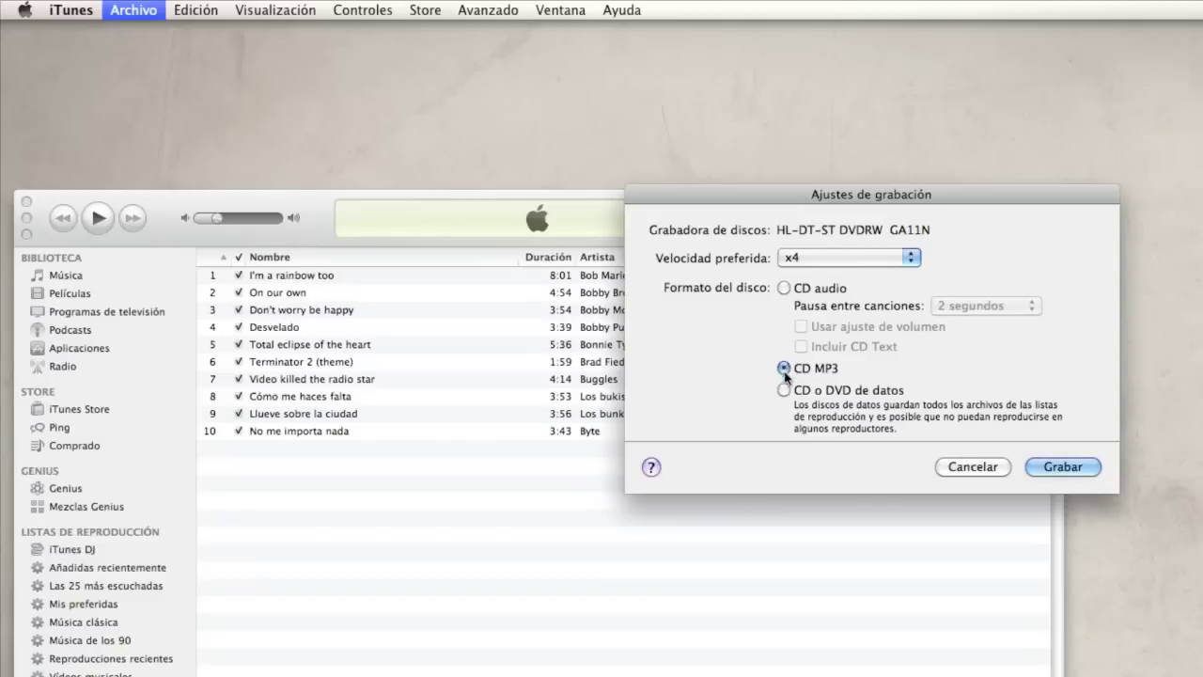
left_click(784, 390)
left_click(783, 289)
left_click(783, 368)
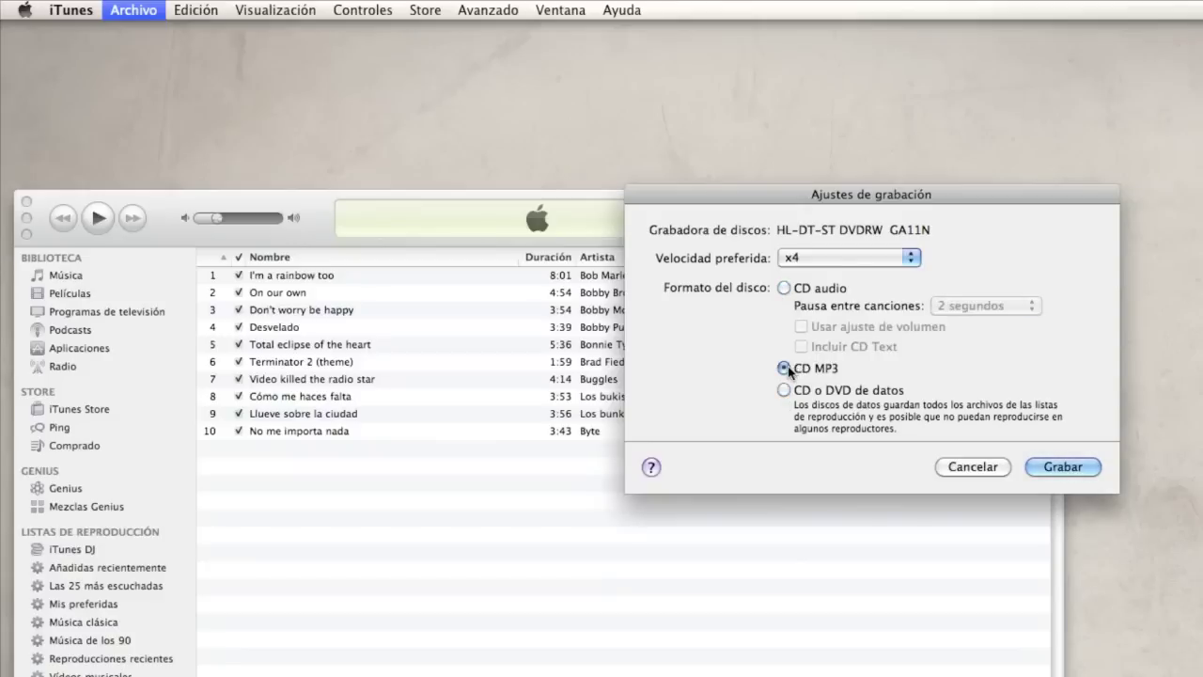